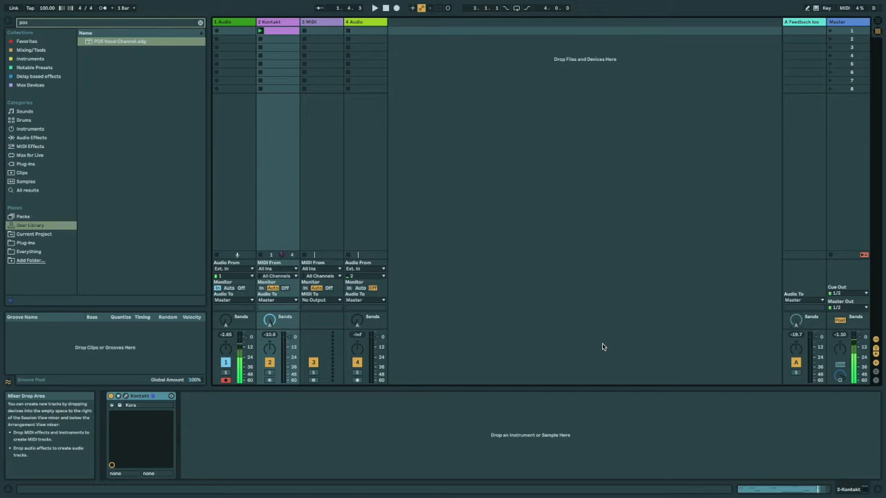
- Enable send A on the Feedback loop return track so it can feed back into itself
left_click(813, 158)
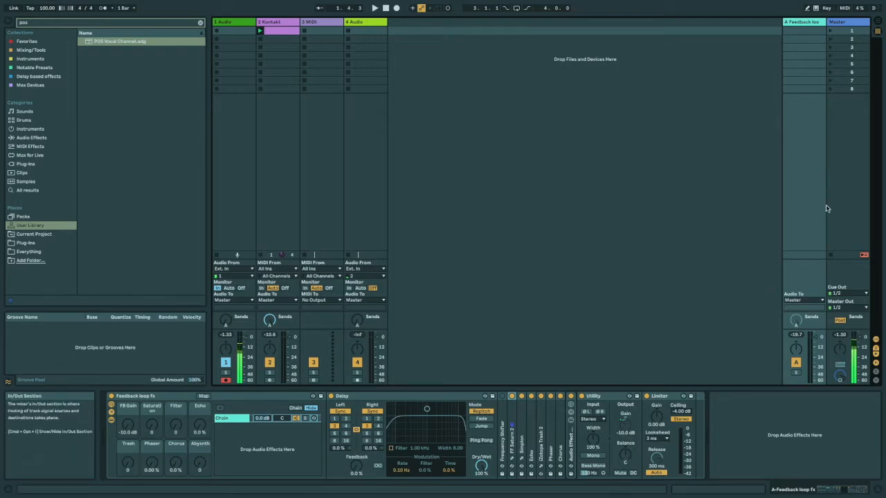
right_click(796, 323)
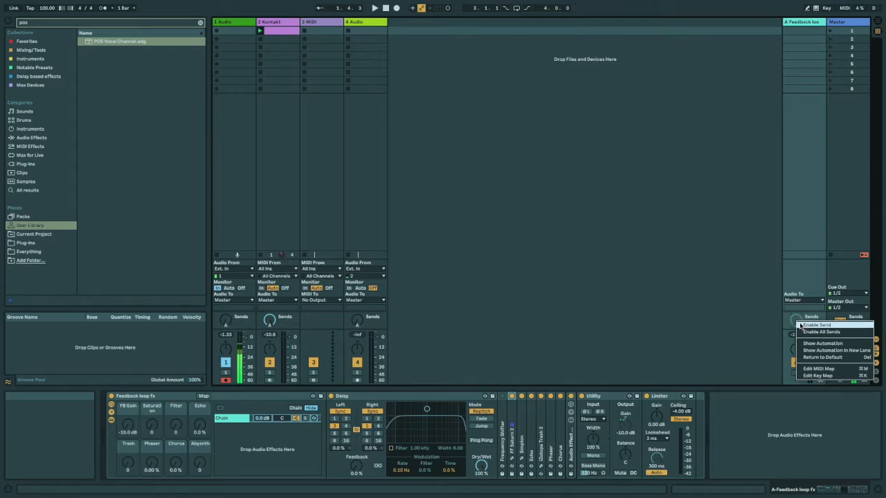
left_click(816, 324)
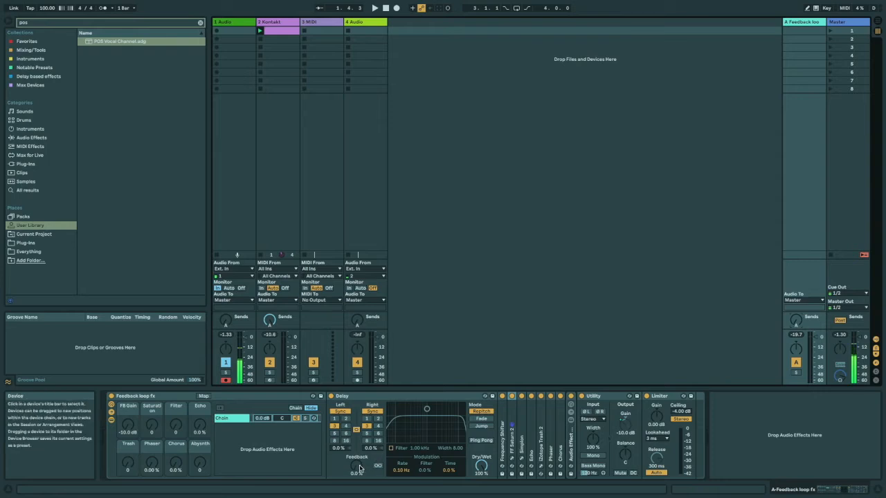
- Set the Delay's feedback to 93% on the return track and play the Kontakt clip
left_click_drag(357, 465, 357, 450)
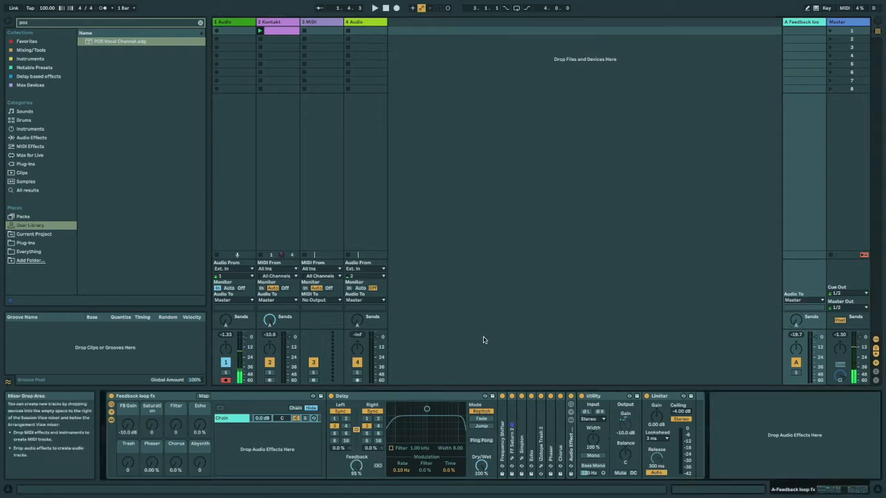
key("space")
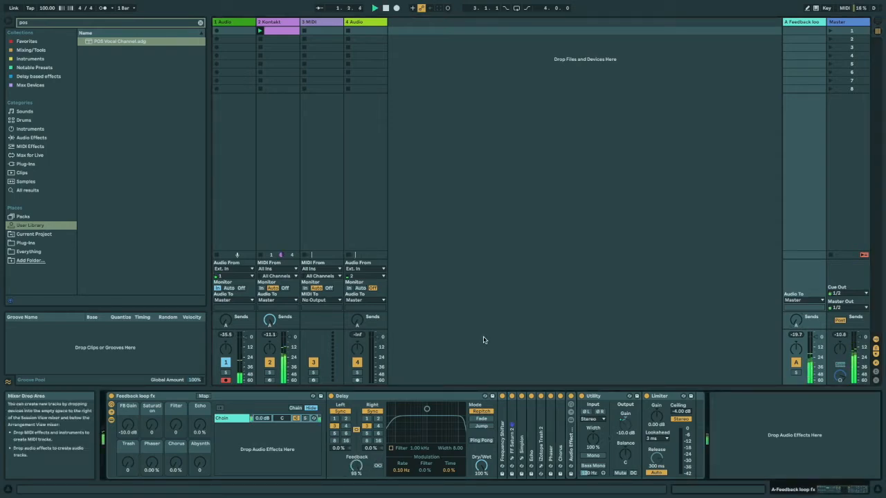
- Unfold the Frequency Shifter, play the clip through the feedback loop, and fold the device again
double_click(503, 415)
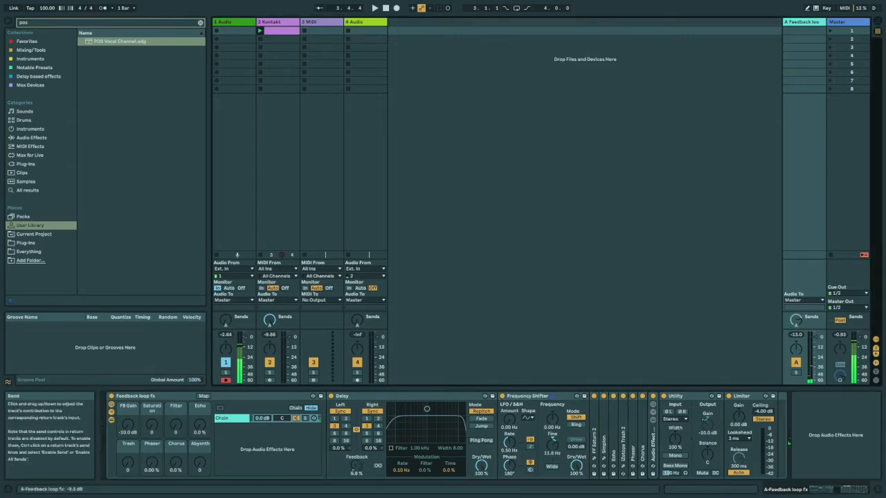
key("space")
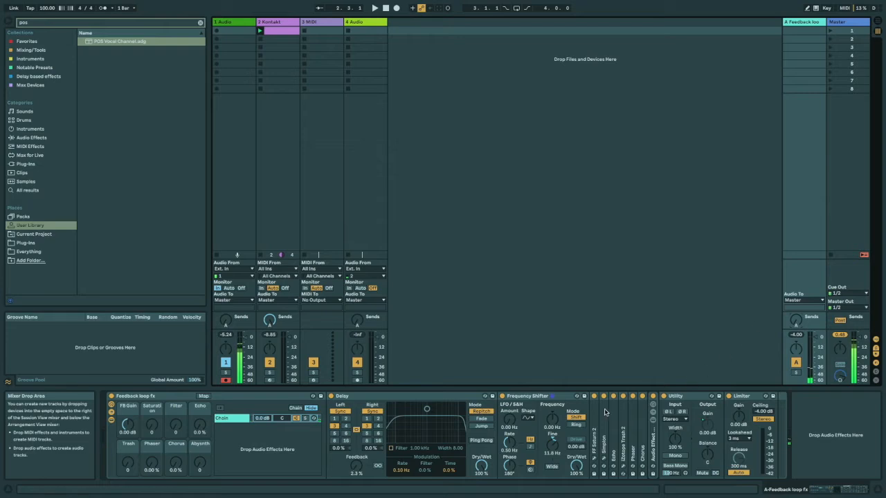
double_click(551, 398)
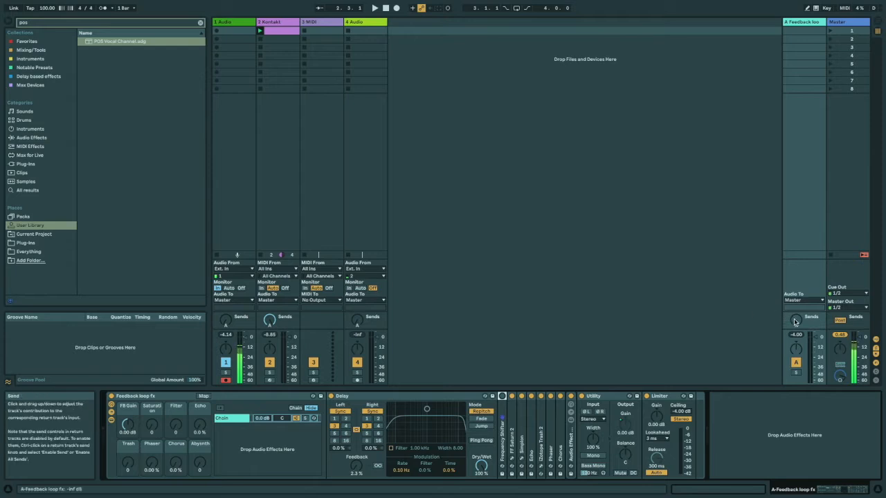
- Set the return track's own send to 0.0 dB, then try lowering the FB Gain macro and reset it to default
left_click_drag(796, 320, 796, 304)
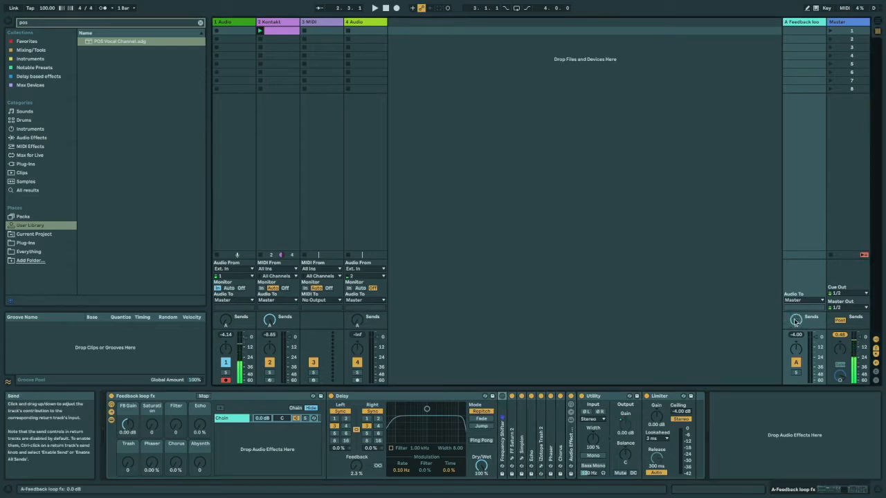
mouse_move(729, 496)
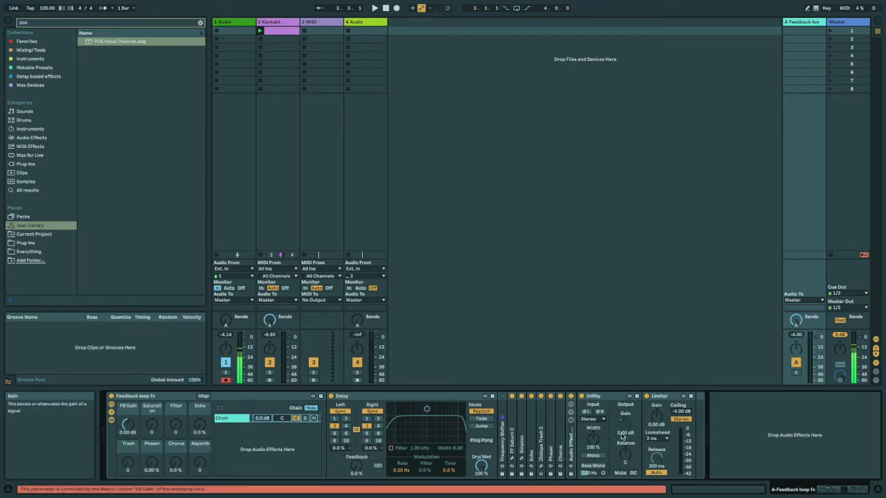
left_click_drag(127, 425, 125, 430)
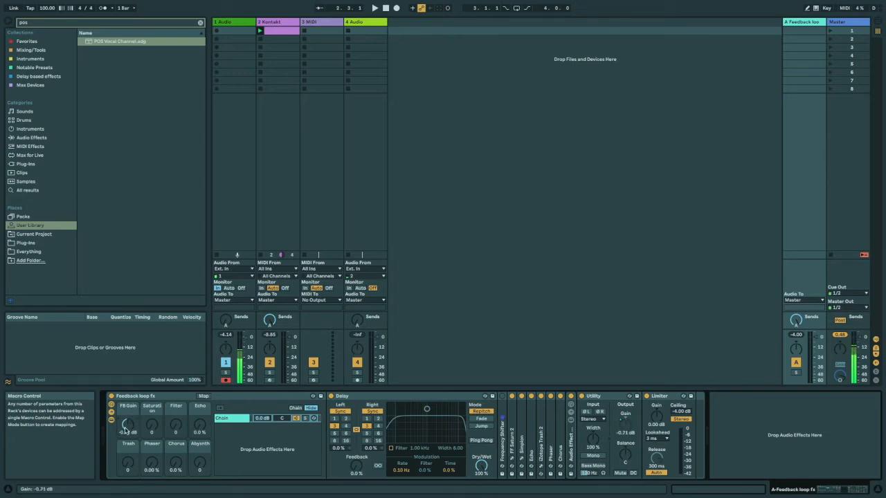
left_click_drag(126, 431, 126, 431)
key("Delete")
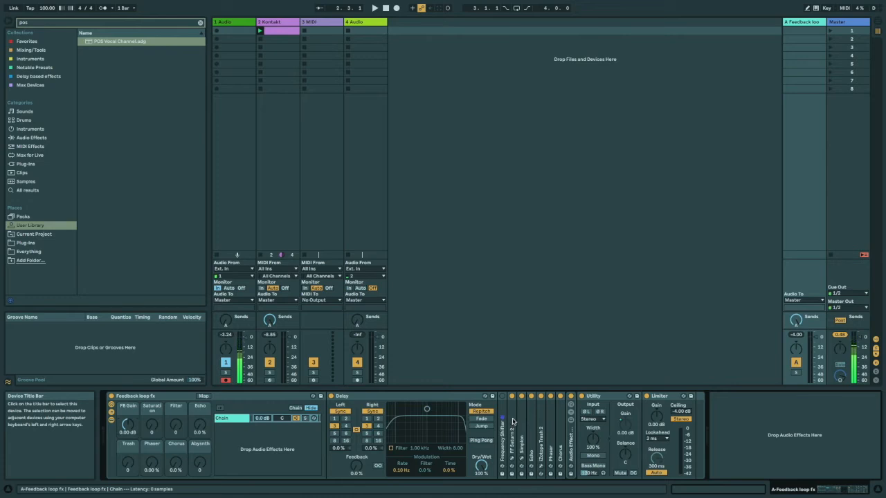
- Unfold FF Saturn 2, view and close its plug-in window, and try the Saturation macro
double_click(513, 421)
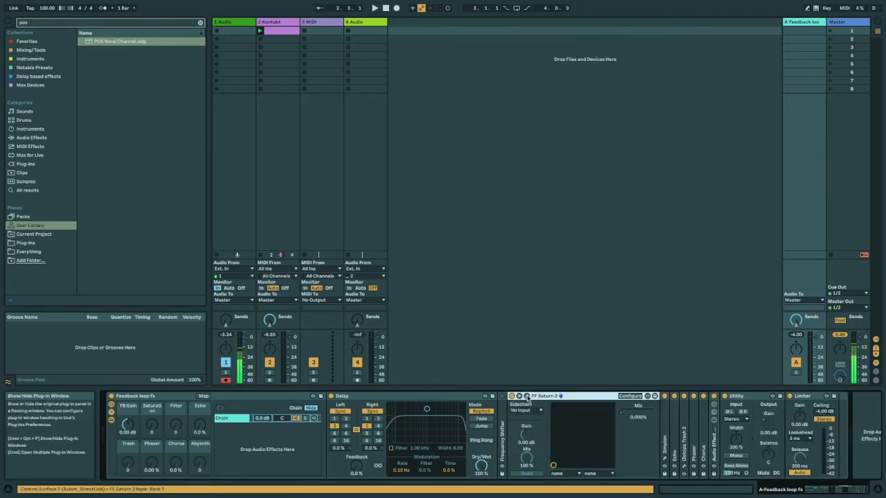
left_click(527, 397)
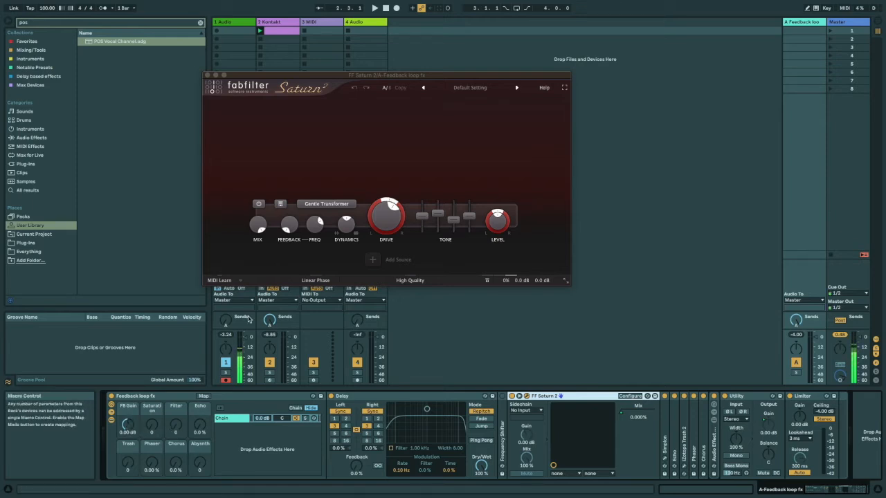
left_click(206, 74)
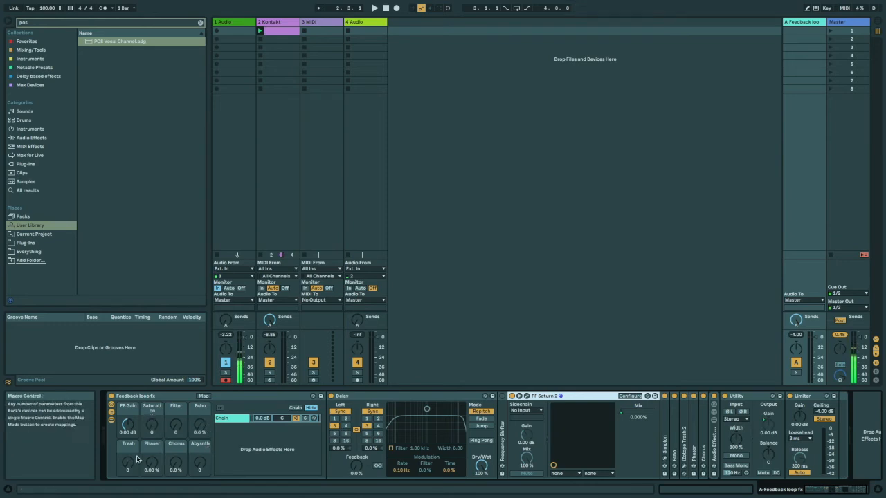
mouse_move(153, 434)
left_mouse_down()
mouse_move(153, 412)
mouse_move(153, 432)
mouse_move(157, 422)
left_mouse_up()
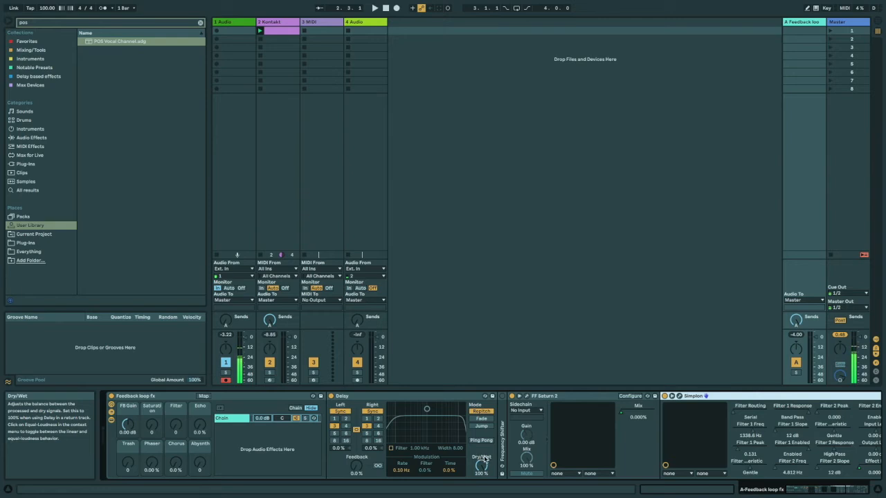
- Reopen the Saturn 2 window, examine its distortion style categories without changing the style, and close it
key("ctrl+alt+p")
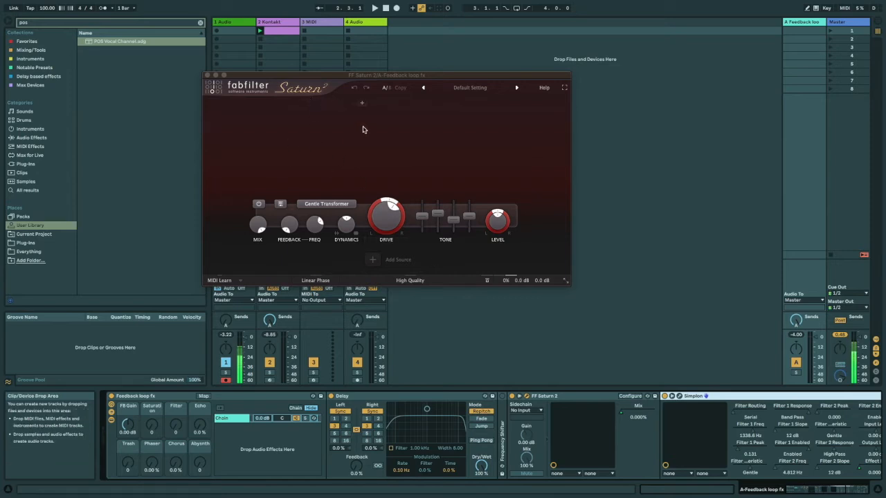
left_click(337, 206)
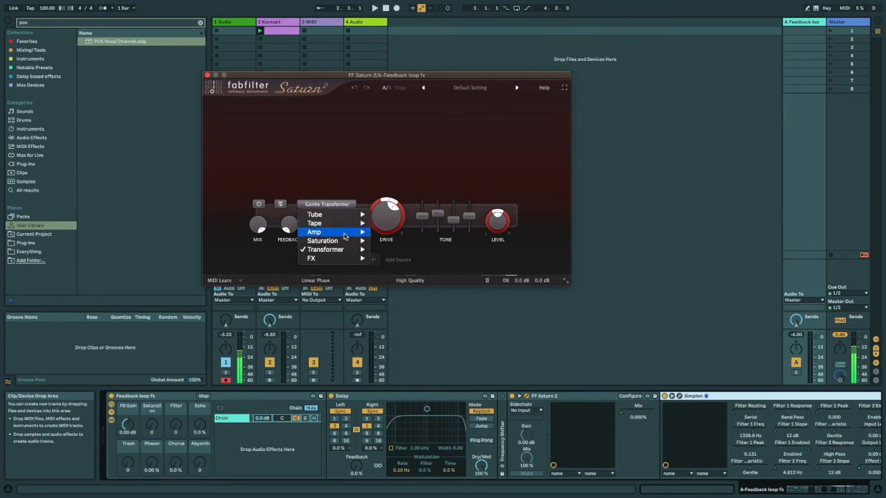
left_click(427, 175)
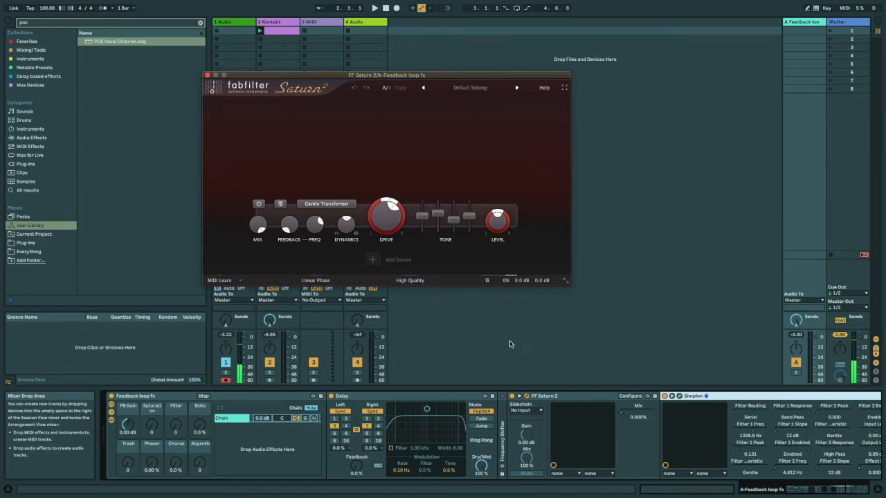
left_click(207, 75)
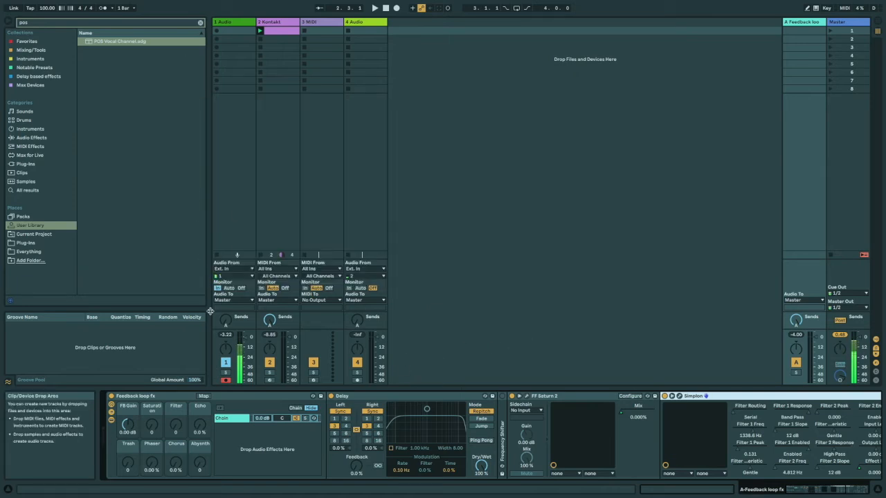
- Set the Saturation macro to 47 and Filter to about 53, play the clip, and ride FB Gain up to 1.60 dB and back down
left_click_drag(151, 425, 175, 404)
key("space")
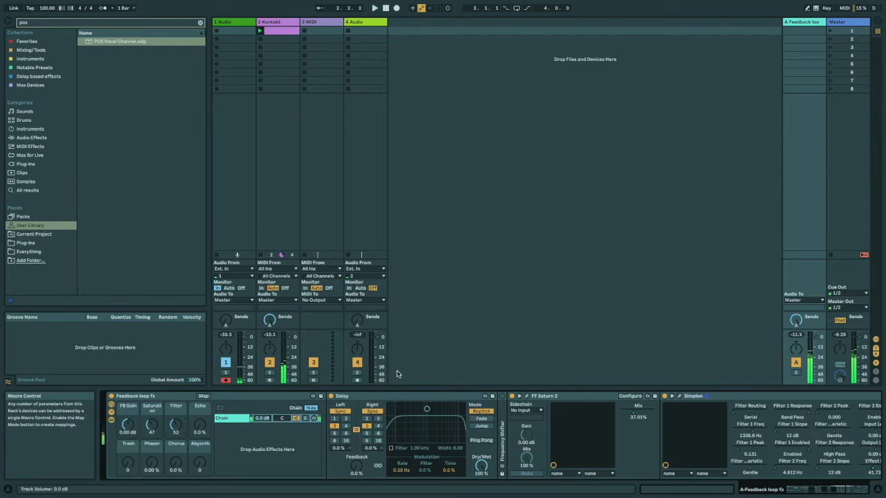
left_click(648, 411)
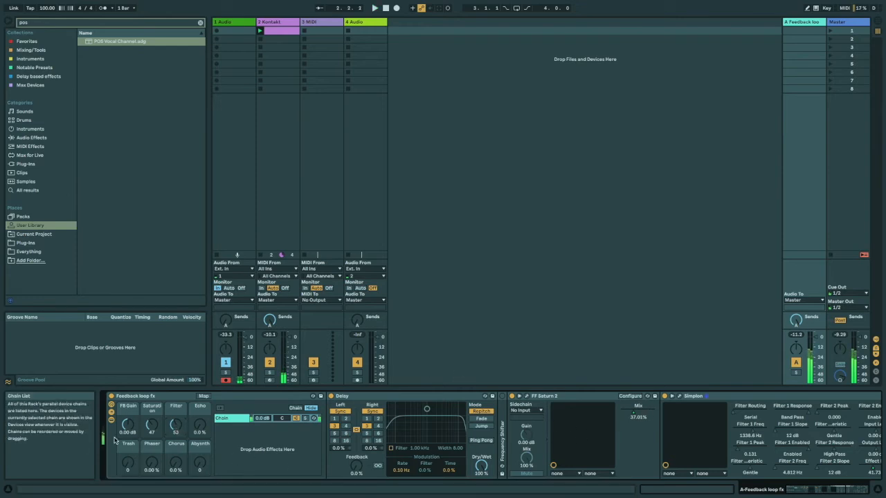
left_click_drag(128, 425, 128, 422)
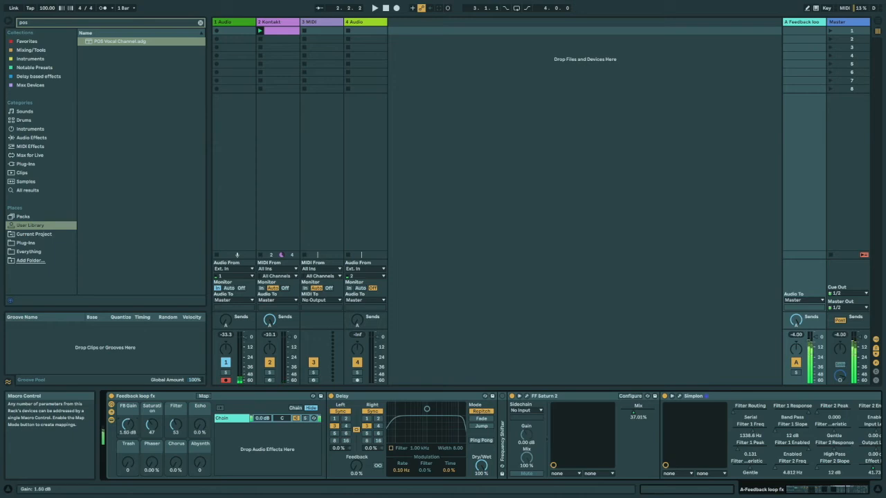
left_click_drag(128, 425, 127, 433)
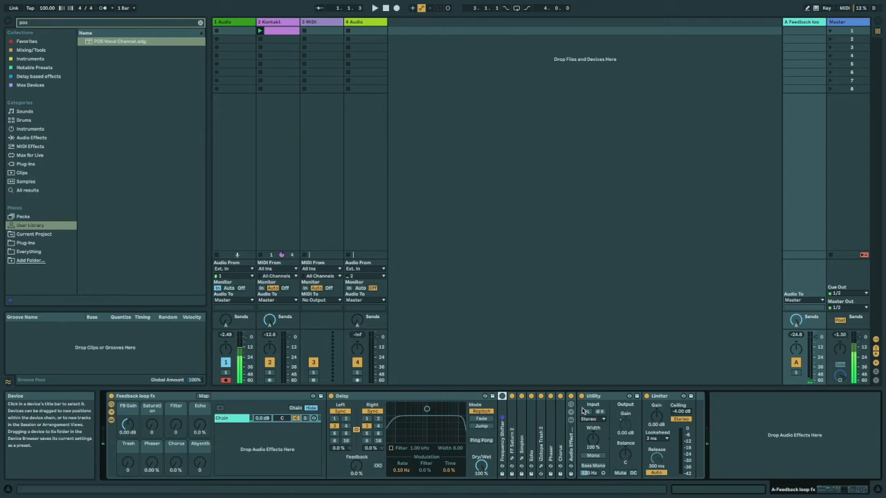
- Unfold the Phaser, set its macro to 100%, and adjust FB Gain to control the feedback
double_click(552, 435)
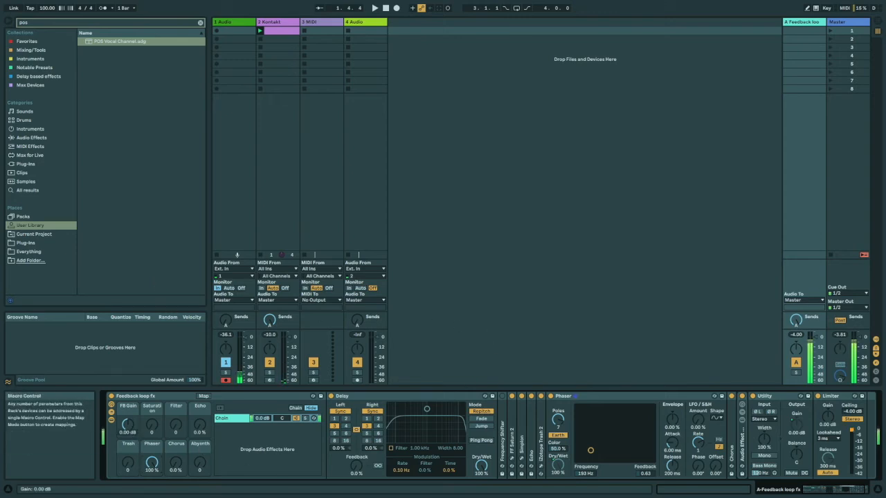
left_click_drag(127, 425, 128, 426)
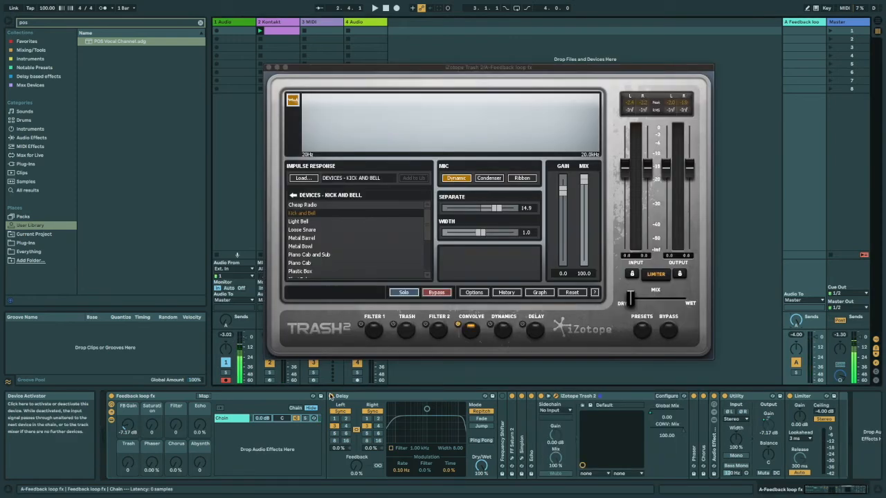
- Set the Trash macro to 24, play the clip, and raise FB Gain to build up feedback through iZotope Trash 2
left_click_drag(129, 468, 130, 471)
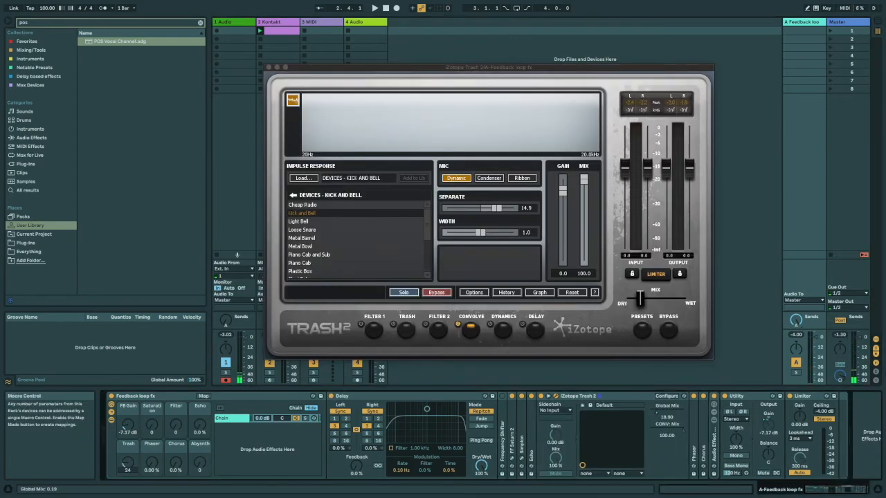
key("space")
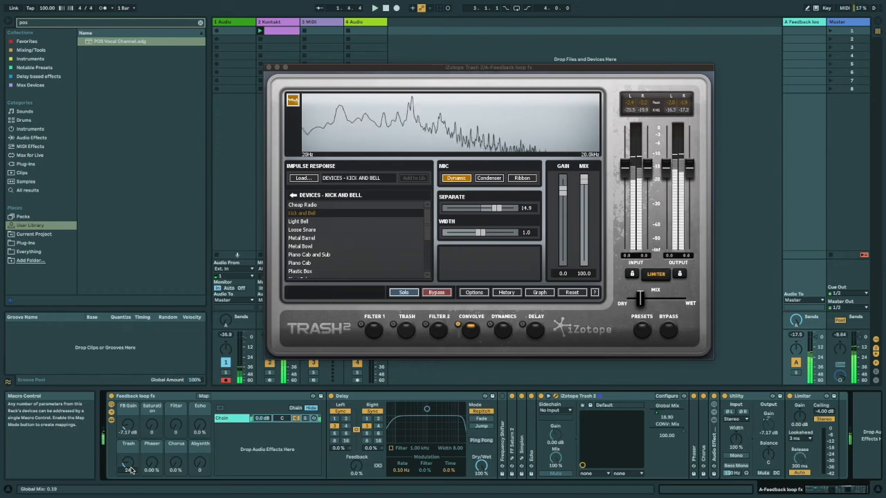
left_click_drag(127, 425, 128, 413)
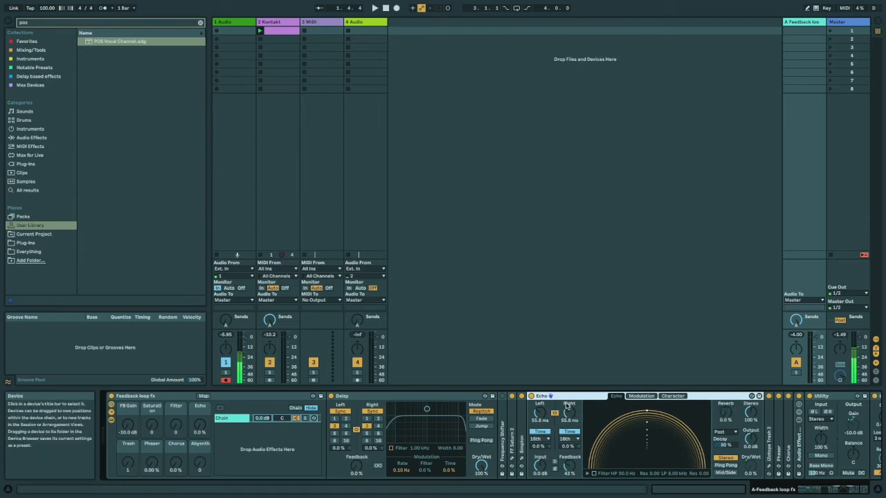
- Set the Echo macro to 38% and the FB Gain macro to -2.13 dB
left_click_drag(200, 428, 199, 424)
left_click_drag(131, 428, 131, 419)
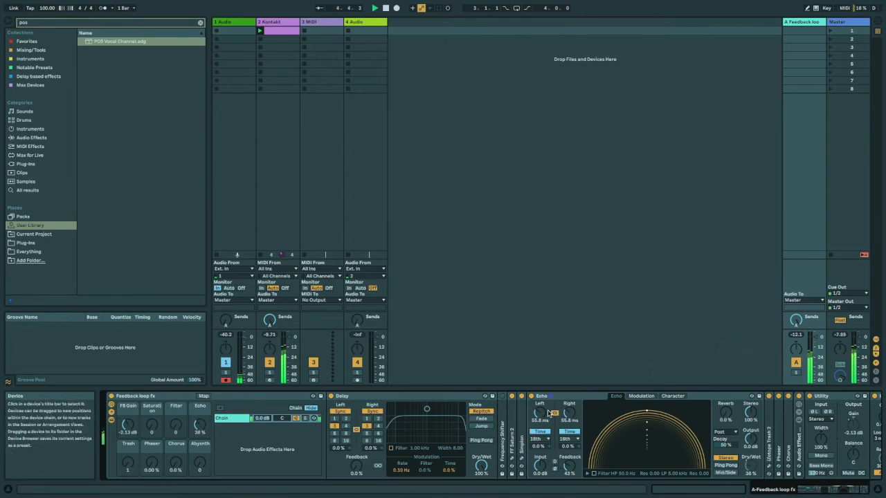
- Sweep the Echo's linked delay time up to 277 ms and down to about 13 ms, then return the Echo macro to 0%
left_click_drag(540, 414, 540, 391)
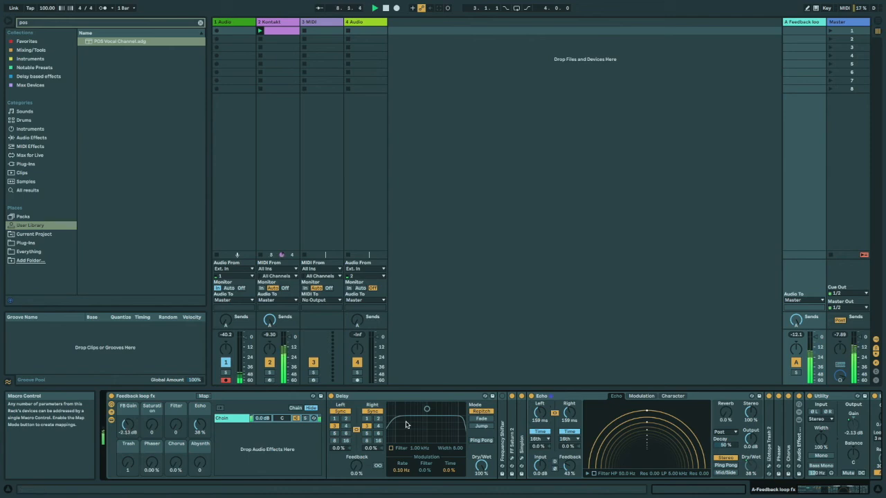
left_click_drag(540, 413, 540, 405)
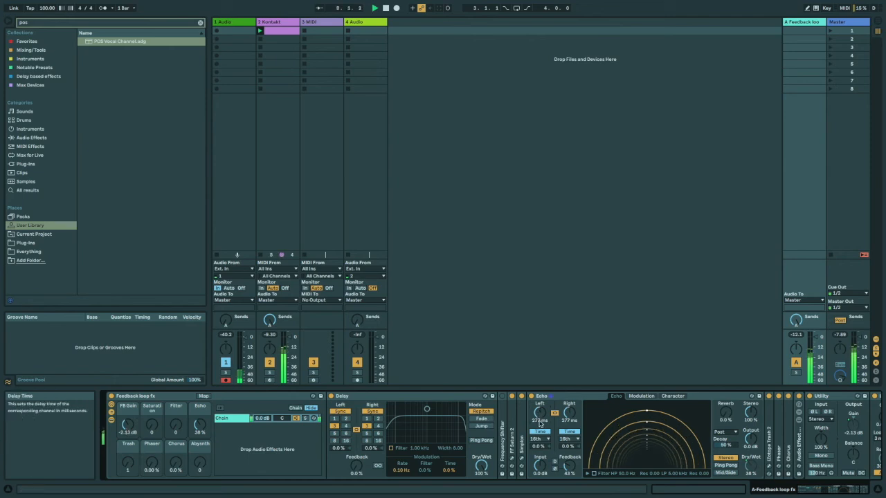
left_click_drag(540, 413, 540, 443)
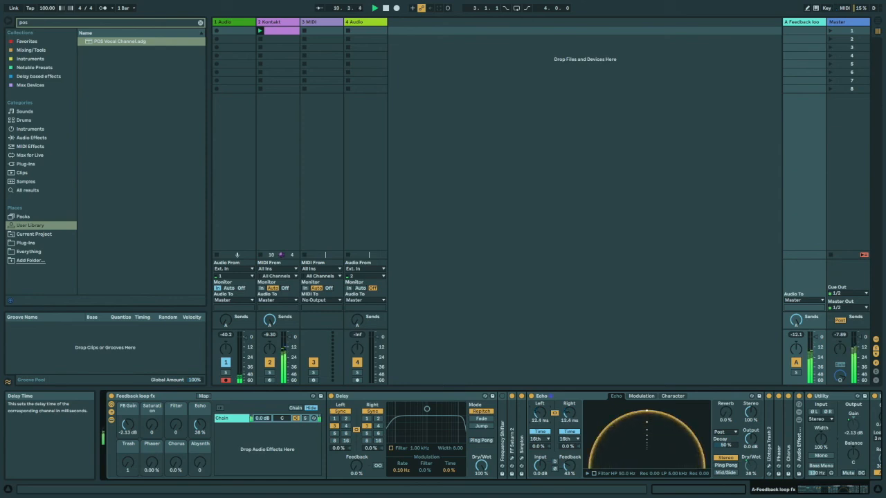
left_click_drag(199, 424, 199, 448)
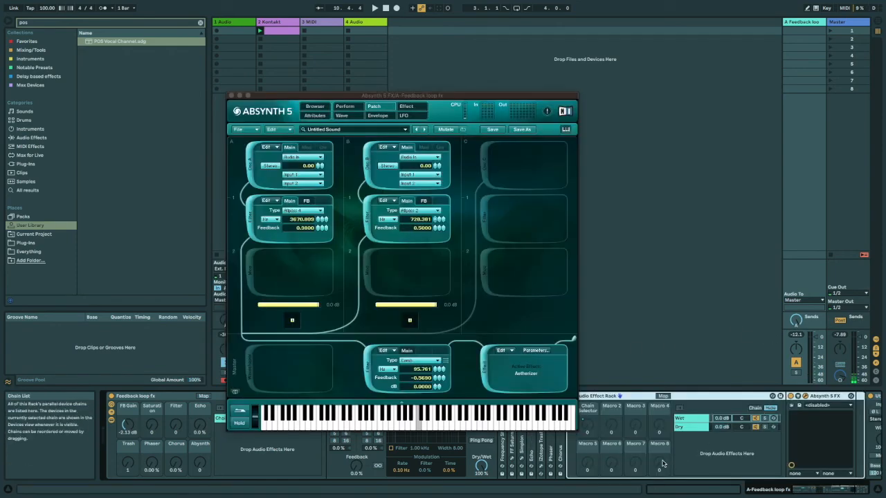
- Move the Absynth 5 FX window aside and examine the filter types available in channel A, keeping the current type
left_click_drag(274, 97, 320, 90)
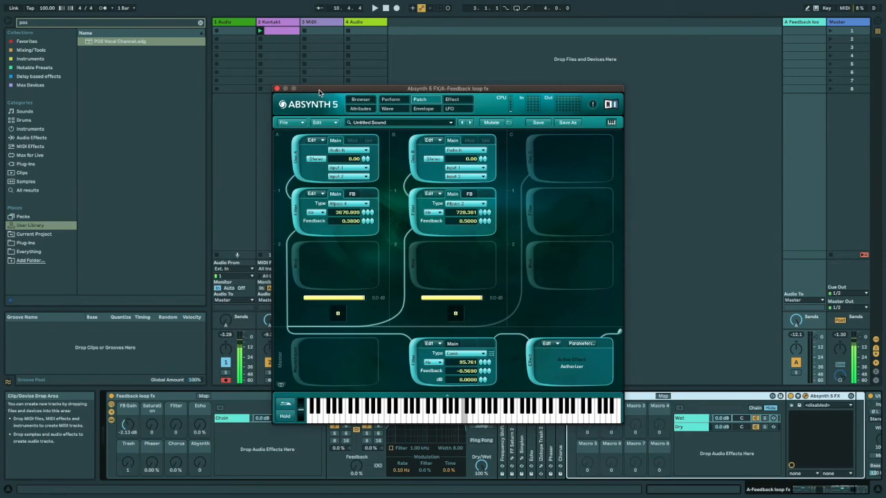
left_click(365, 205)
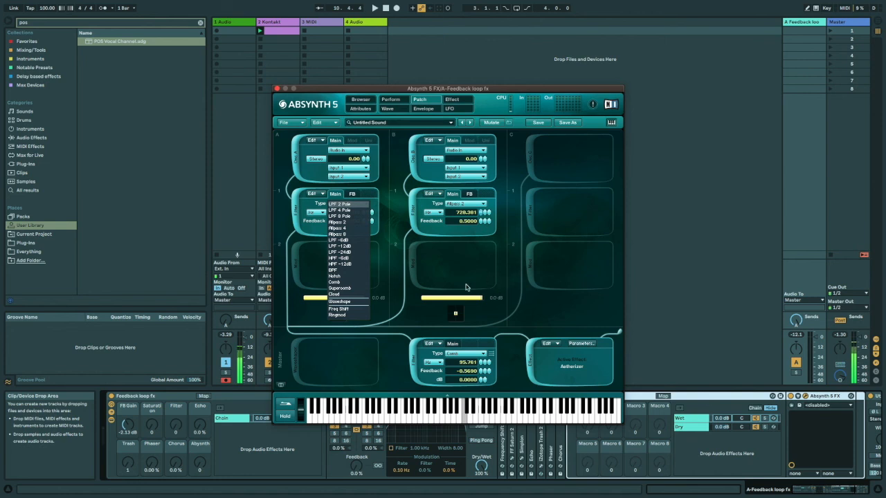
left_click(401, 321)
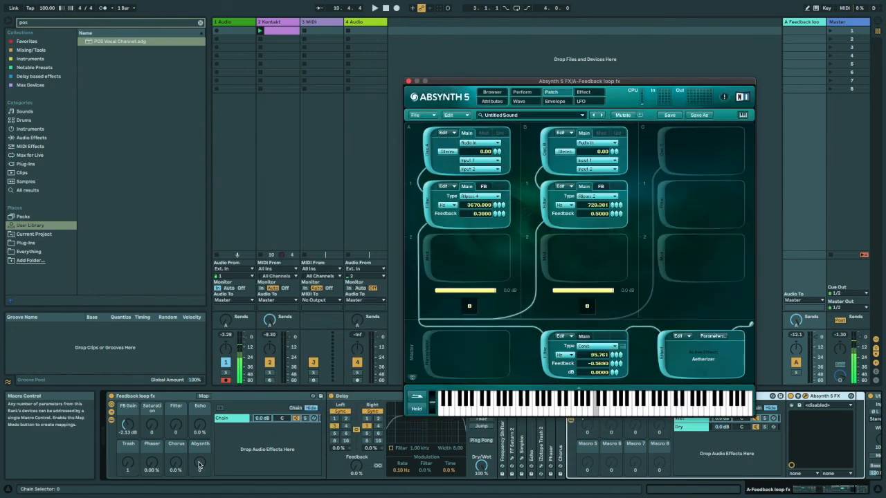
- Raise the Absynth macro to 127, play the clip, and ride FB Gain to about -0.24 dB
left_click_drag(199, 465, 199, 463)
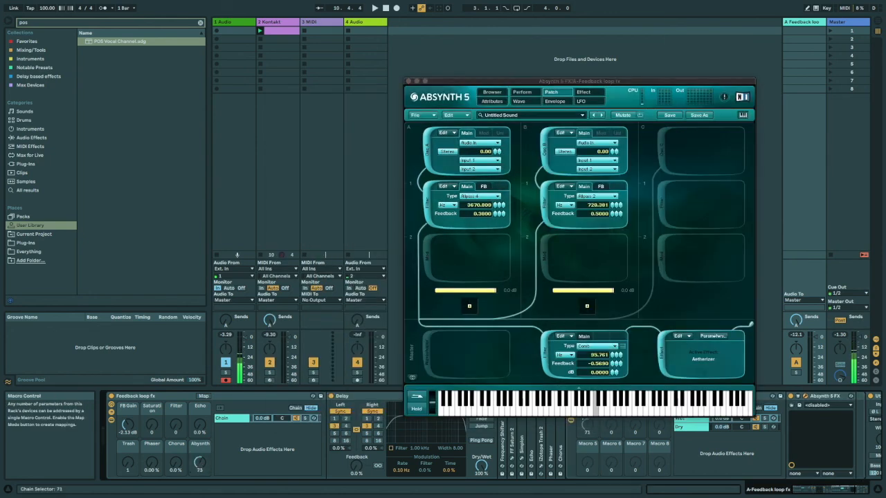
key("space")
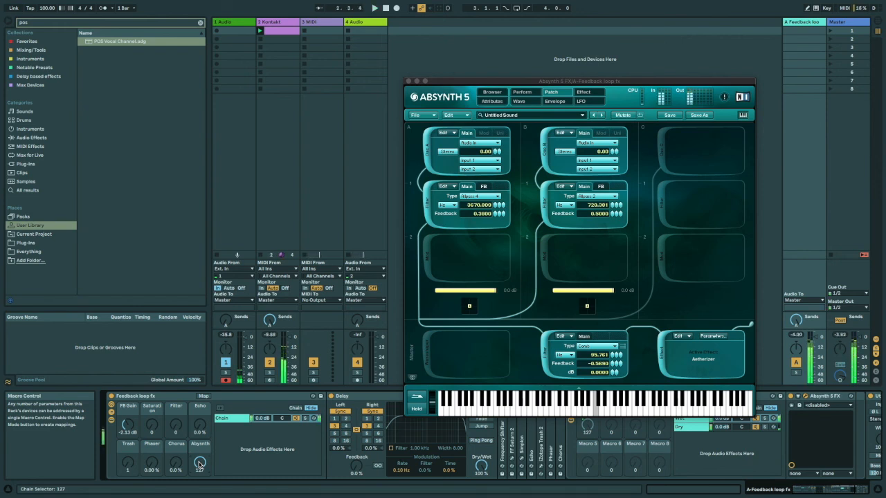
left_click_drag(127, 425, 128, 422)
left_click_drag(127, 426, 127, 428)
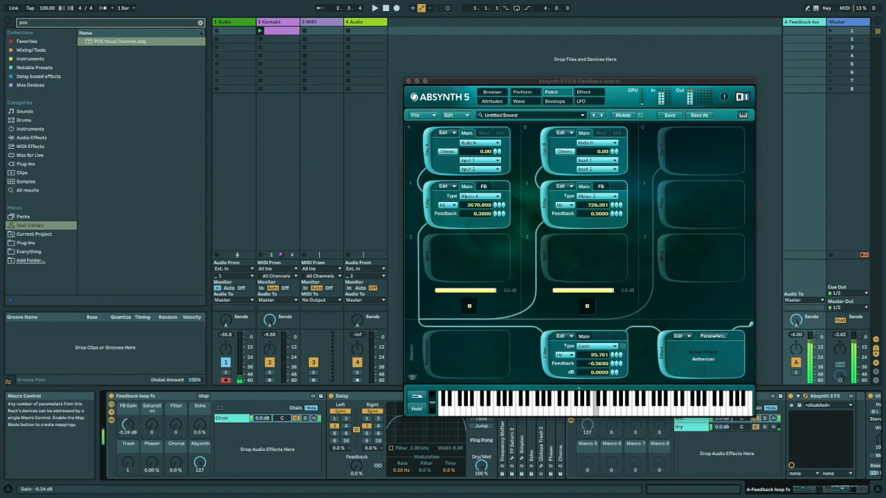